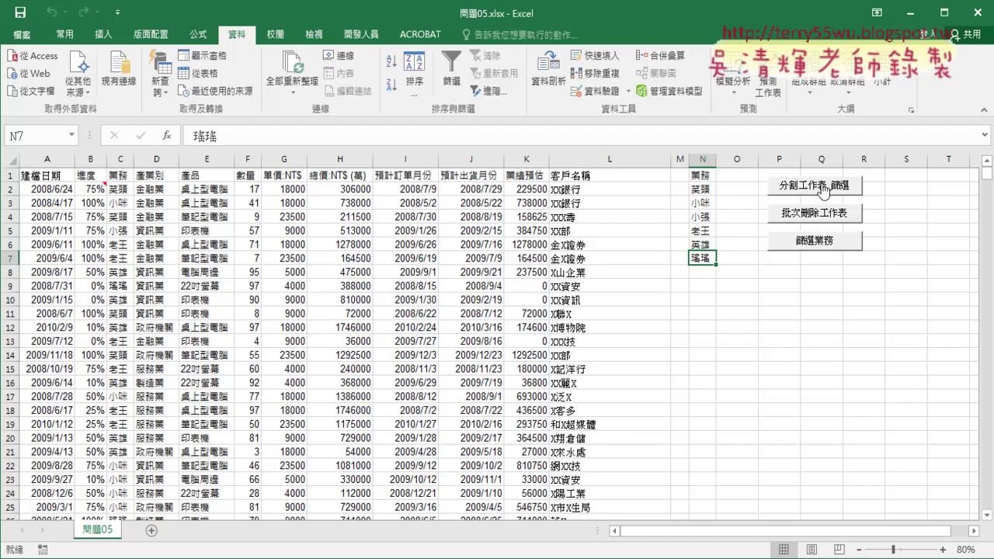
Test the split-by-salesperson and delete-sheets macro buttons twice each.
left_click(823, 189)
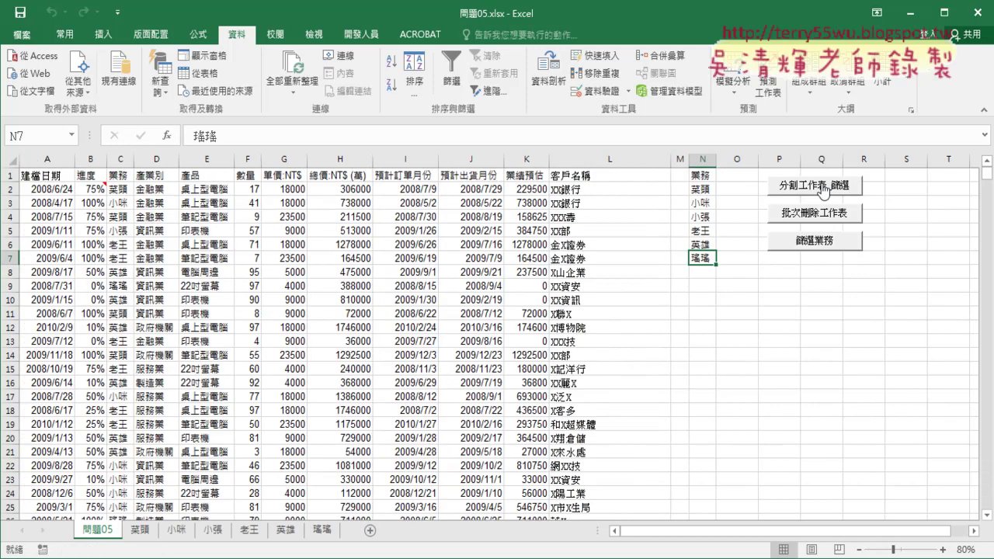
left_click(816, 216)
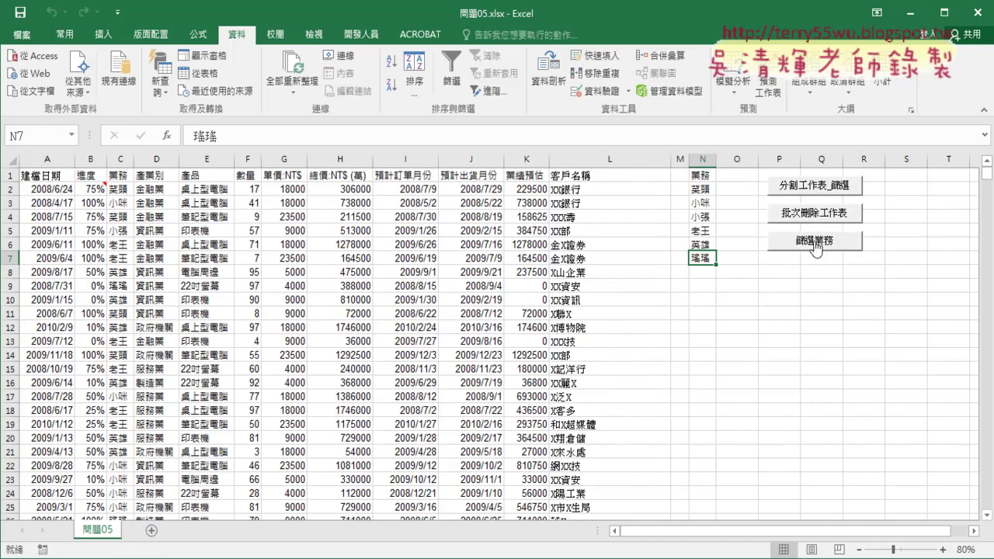
left_click(813, 186)
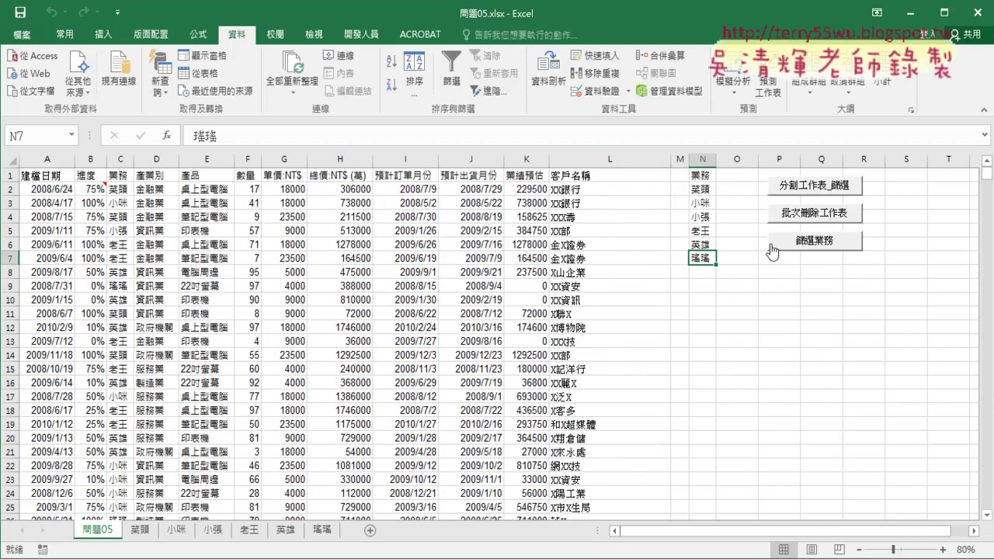
left_click(786, 217)
Open the 分割工作表_篩選 button's assigned macro in the VBA editor via 指定巨集.
right_click(800, 191)
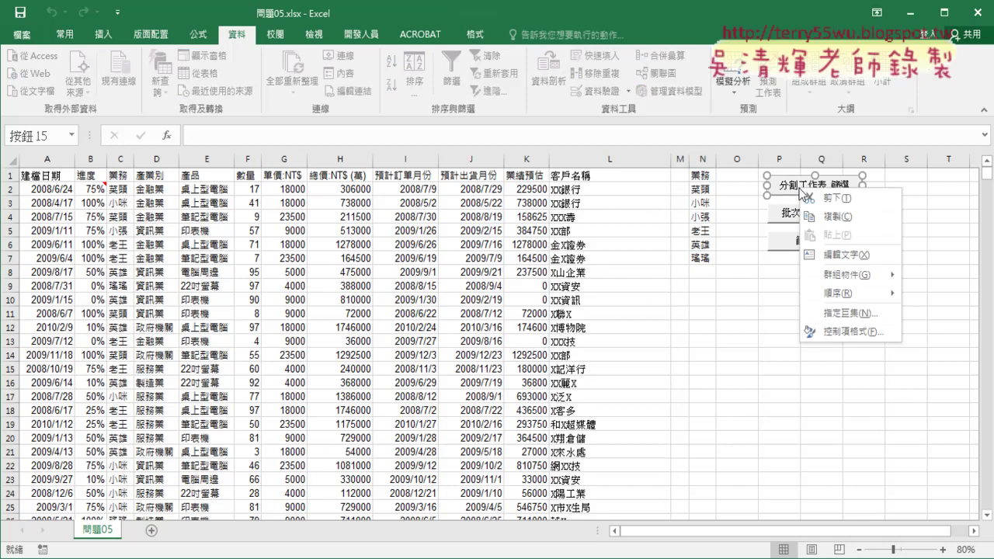
left_click(846, 313)
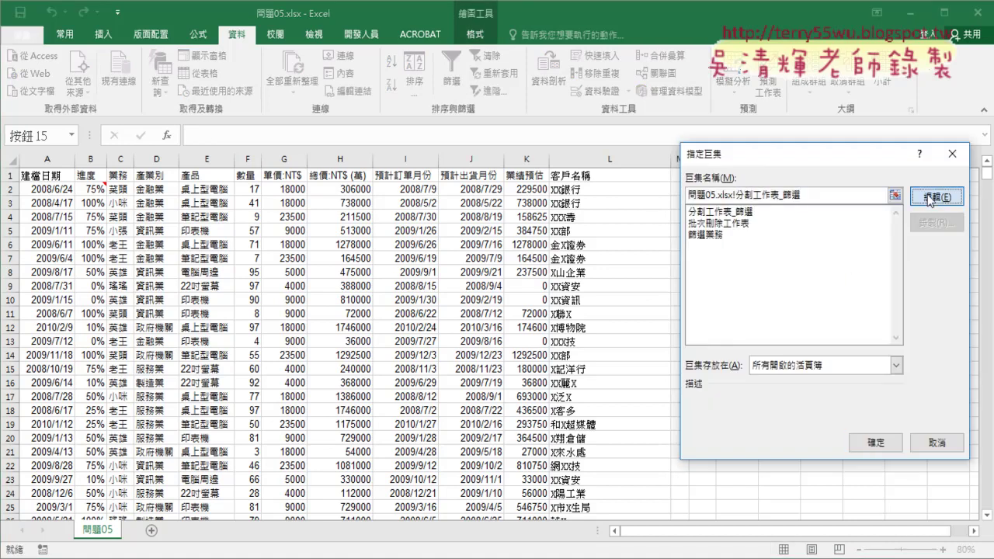
left_click(937, 198)
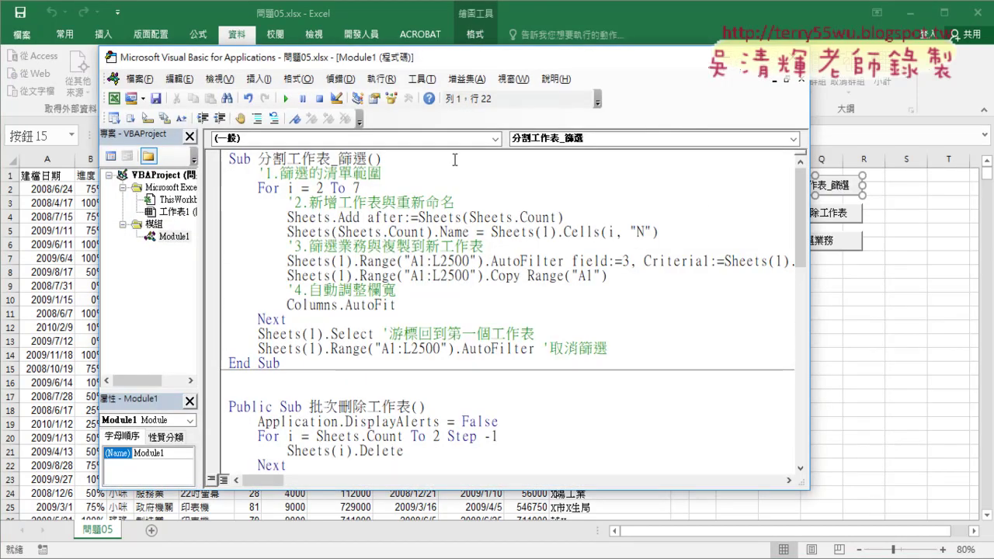
Insert Application.ScreenUpdating = False as the macro's first line.
key("Return")
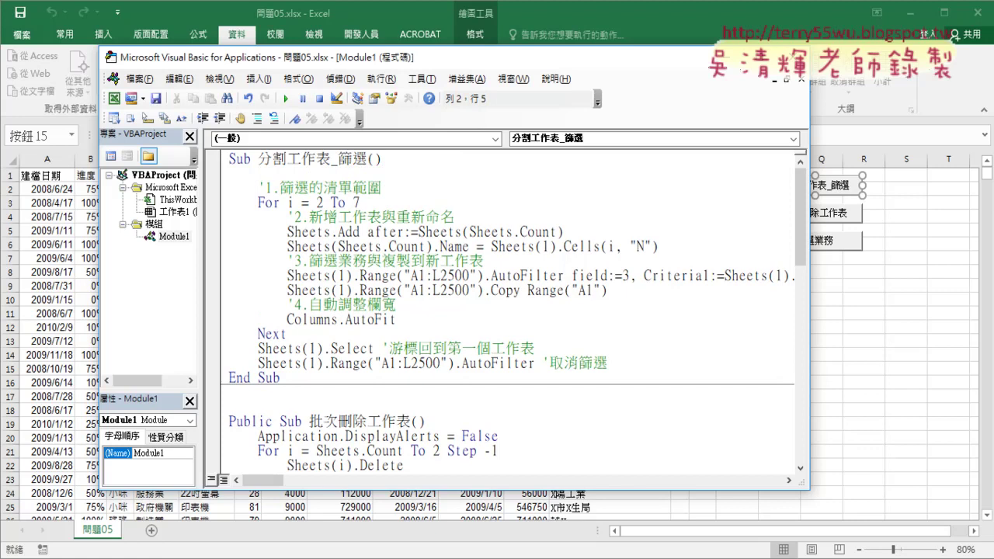
type("ap")
type("pl")
type("icat")
type("ion.")
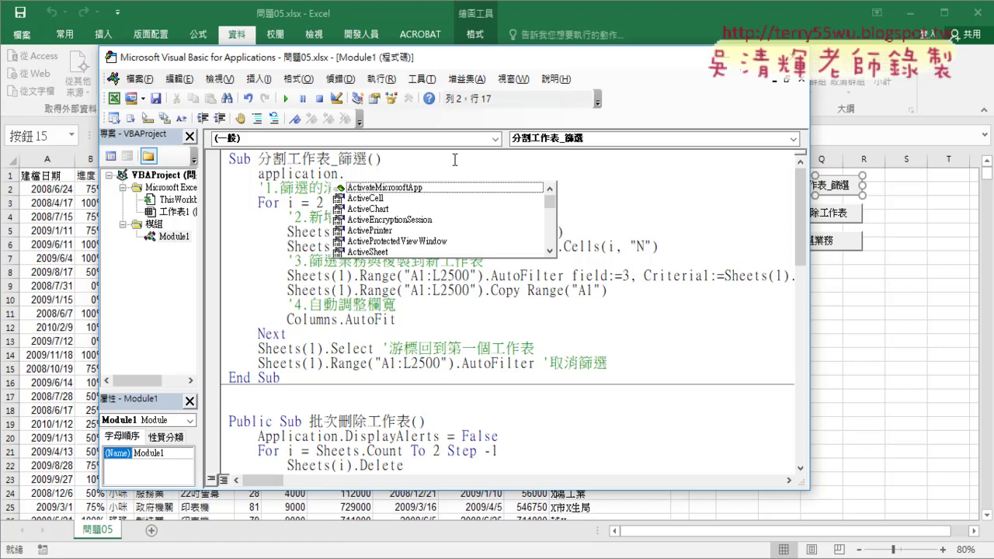
type("s")
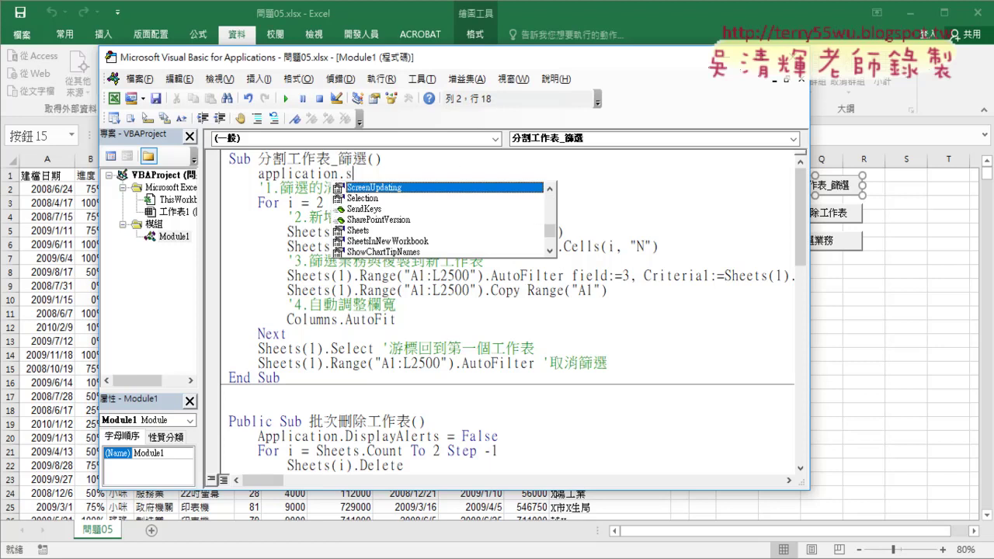
type(" =False")
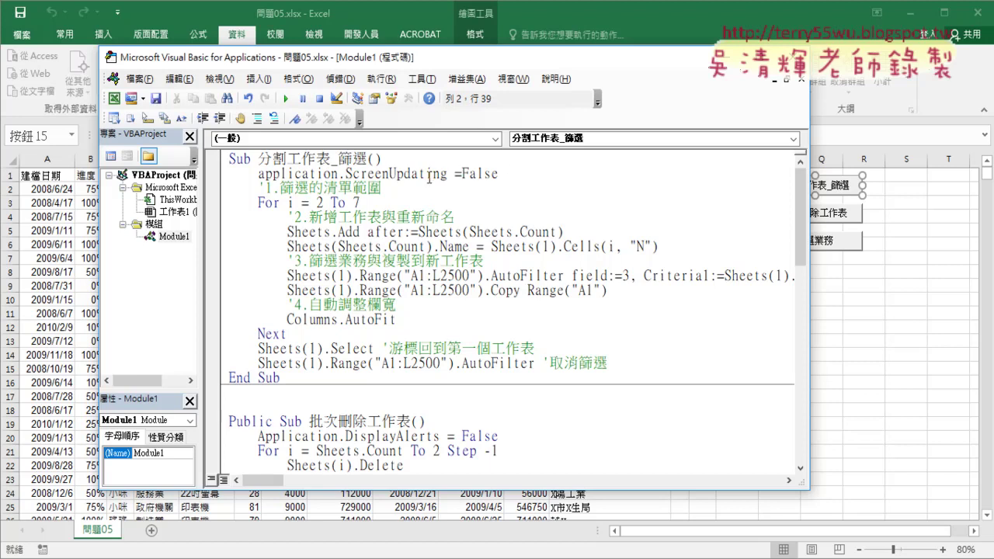
left_click_drag(337, 174, 450, 174)
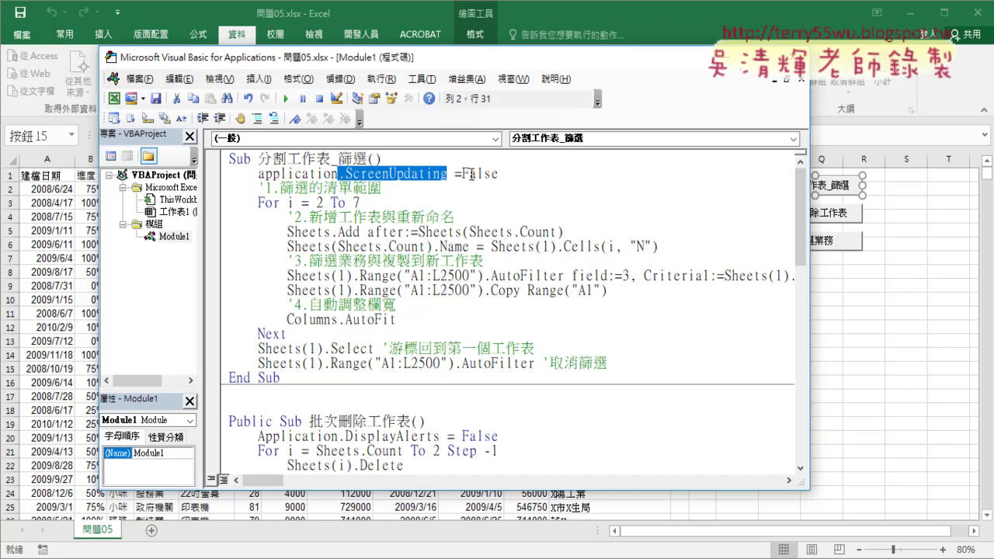
left_click(411, 217)
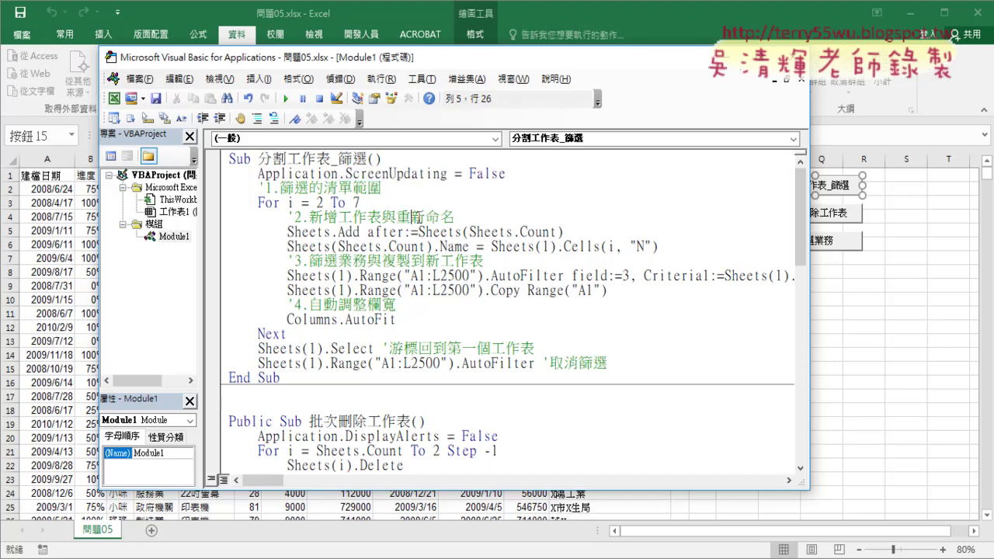
Restore the ScreenUpdating statement and bring up its F1 help page.
left_click_drag(338, 174, 509, 173)
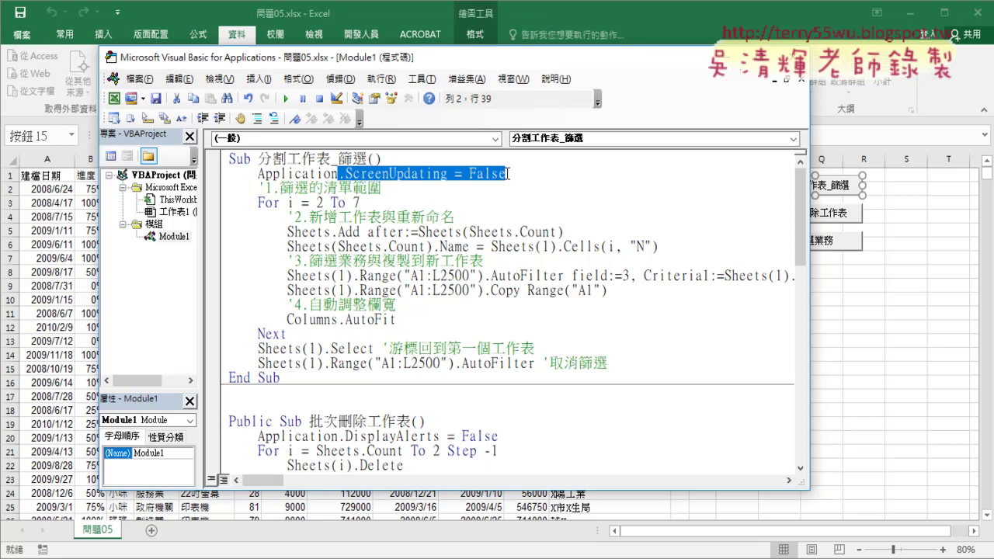
type(".")
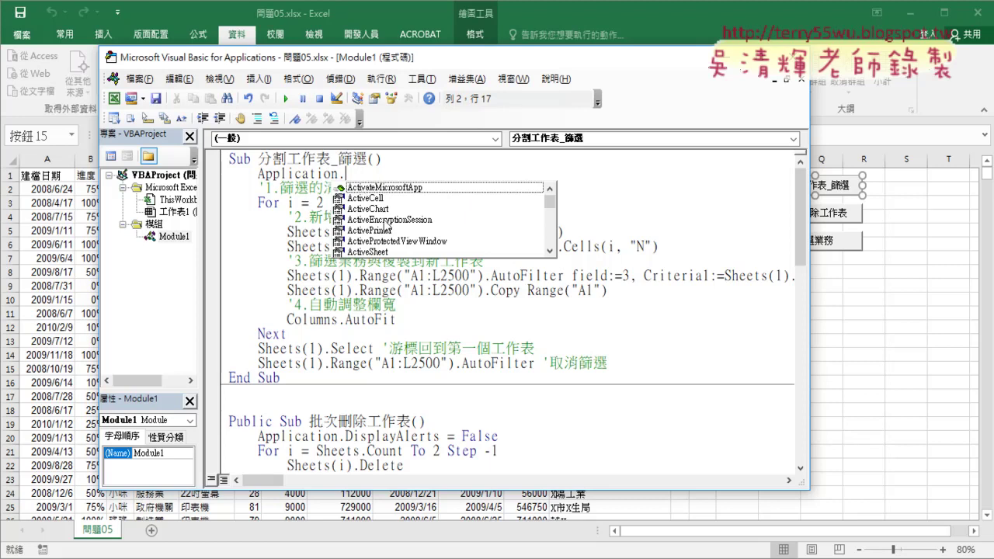
key("ctrl+z")
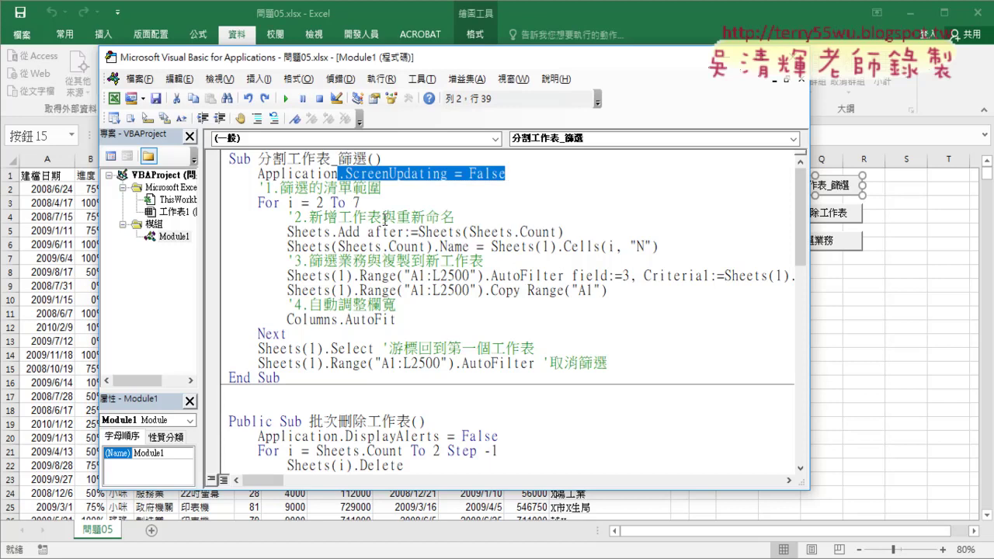
left_click(419, 175)
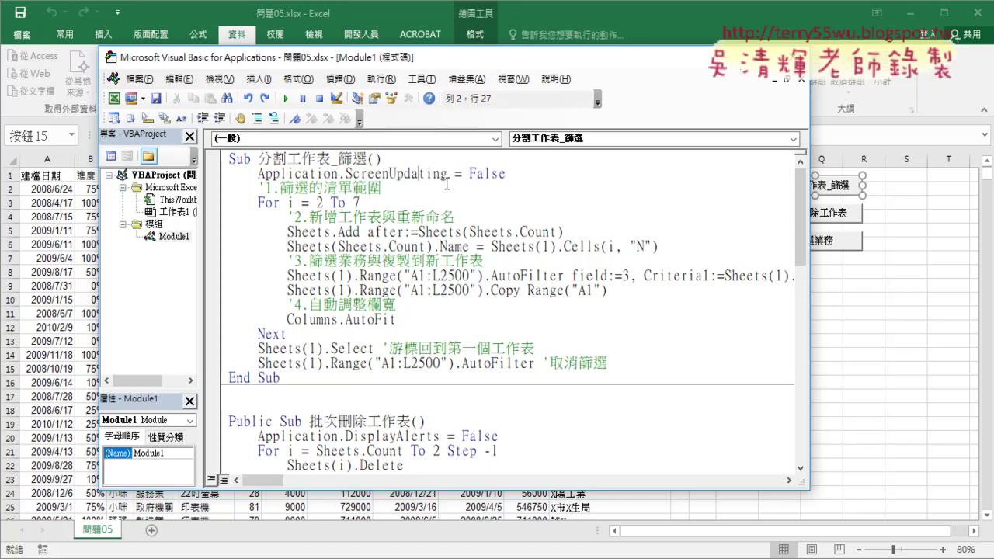
key("F1")
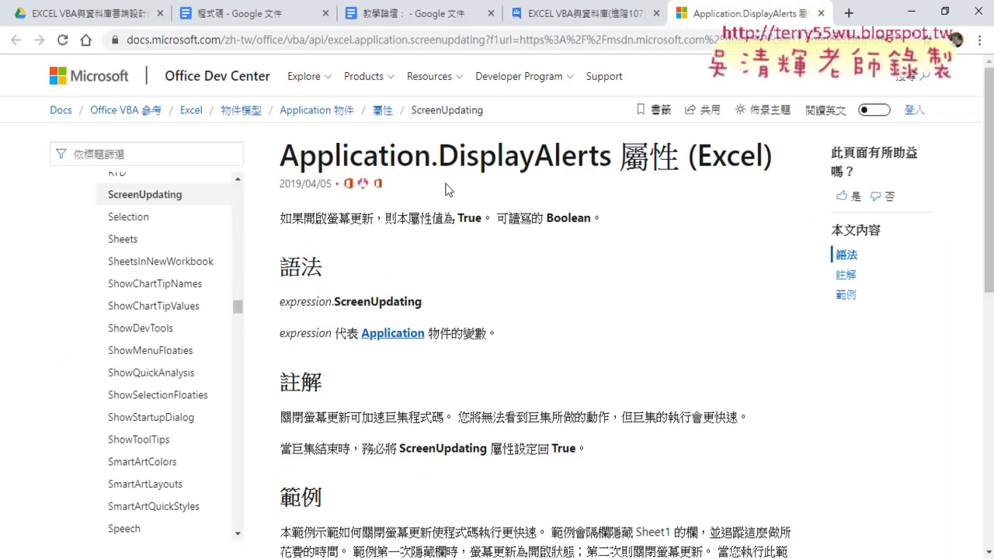
Read the Application.ScreenUpdating documentation, highlighting terms in its title and syntax.
left_click_drag(447, 155, 611, 159)
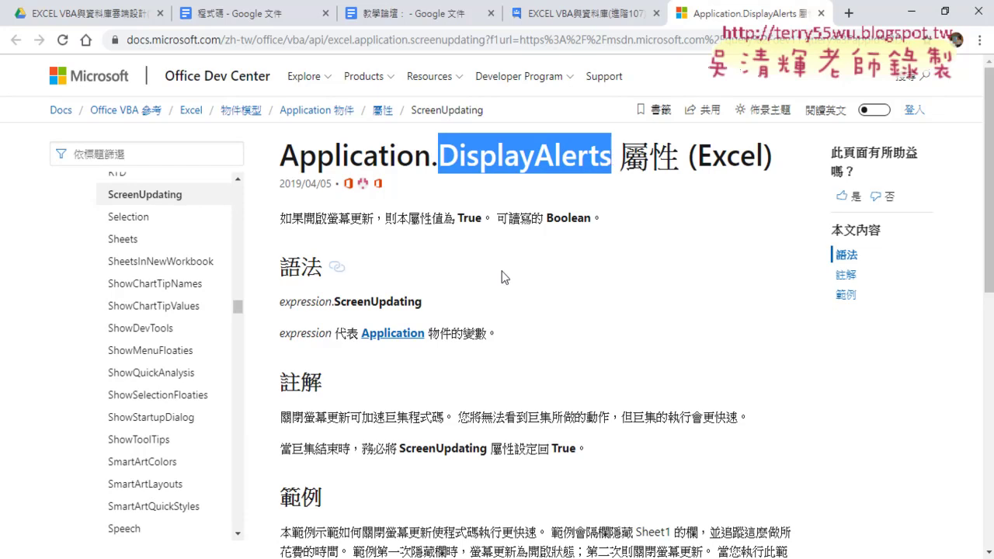
left_click_drag(422, 301, 333, 295)
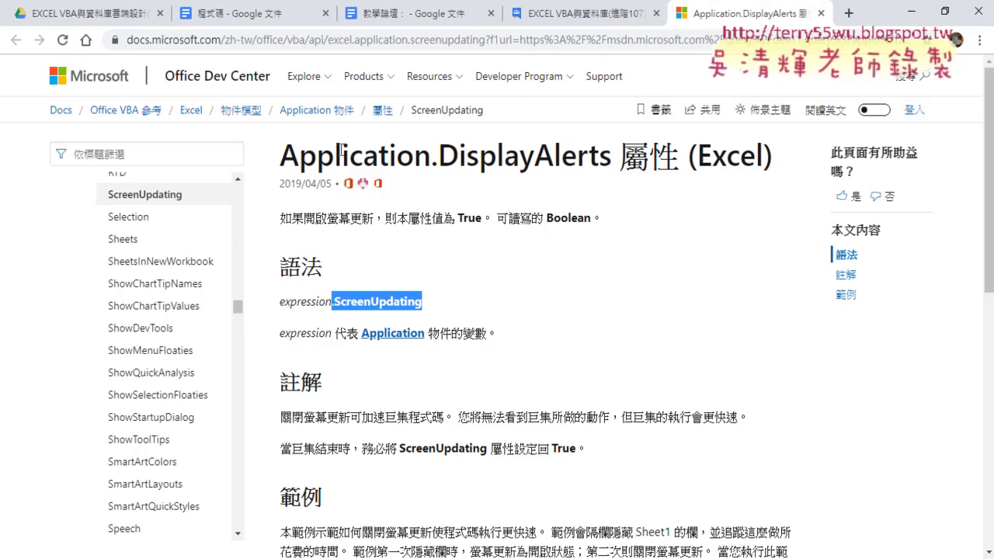
left_click_drag(282, 158, 431, 159)
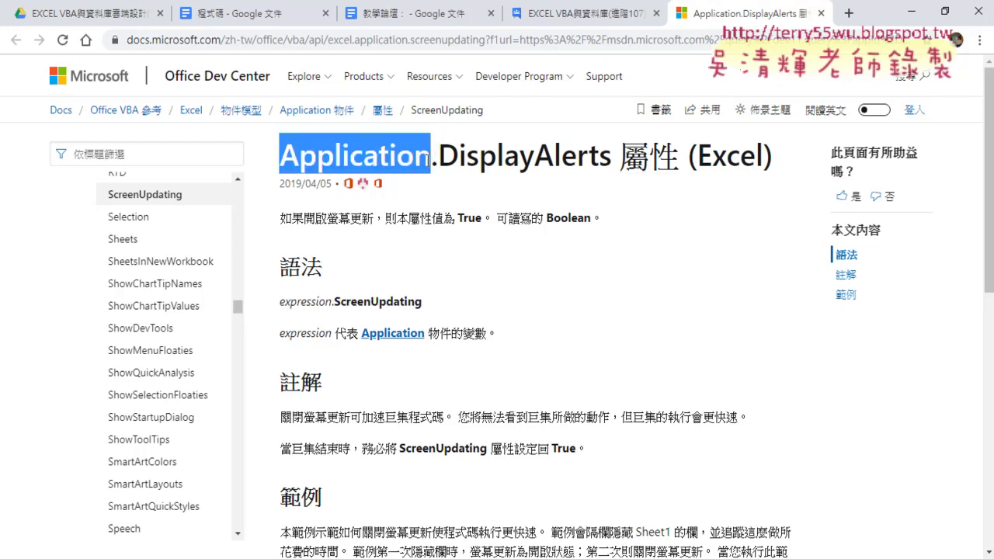
scroll(542, 288, "down", 2)
scroll(541, 287, "up", 2)
left_click(239, 181)
left_click(240, 181)
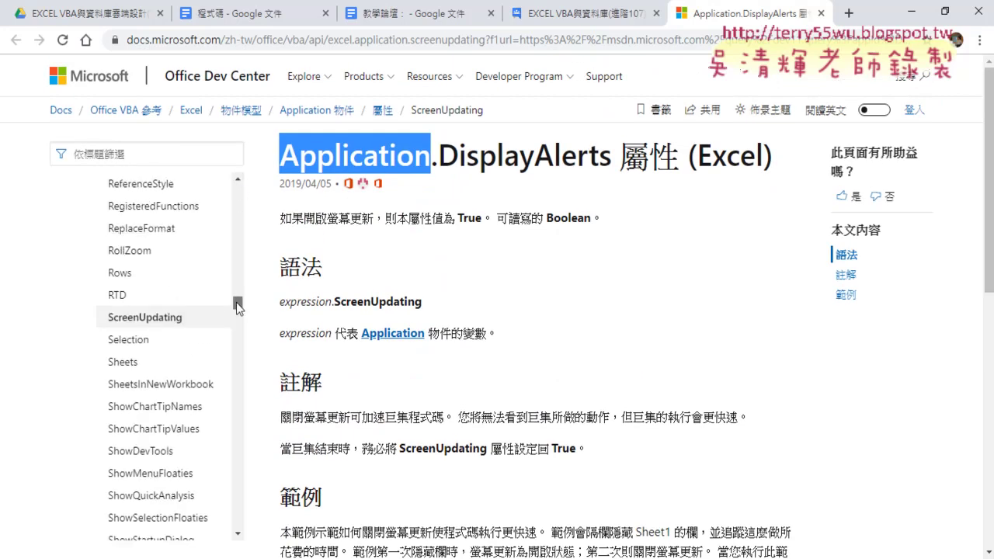
left_click_drag(236, 302, 245, 210)
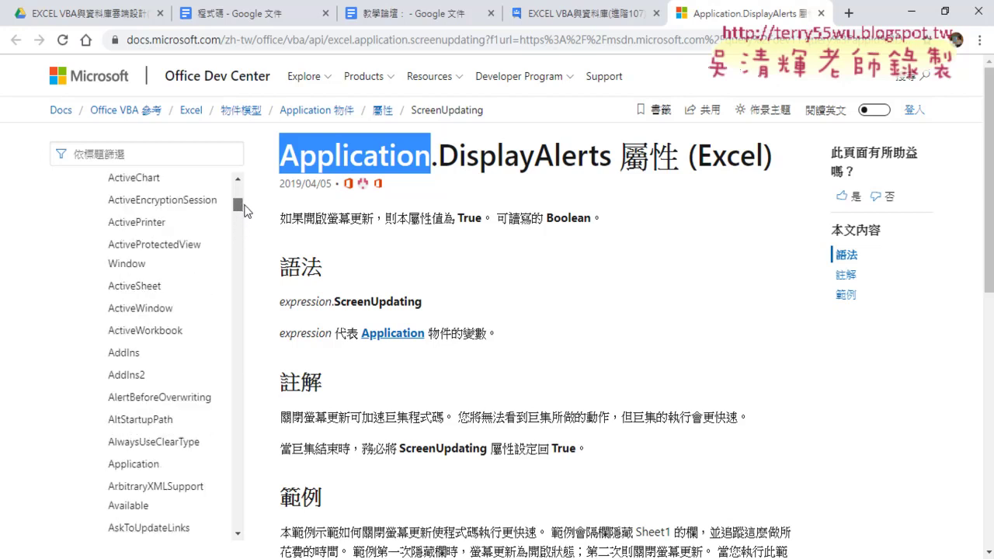
left_click(239, 180)
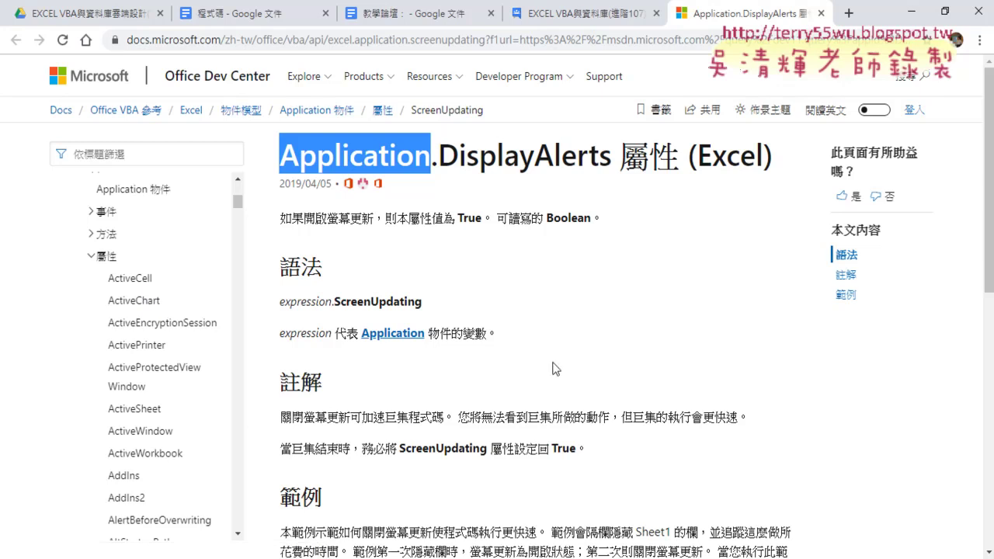
Finish reading the docs, then close the tab and minimize Chrome.
scroll(497, 311, "down", 1)
left_click_drag(281, 340, 448, 344)
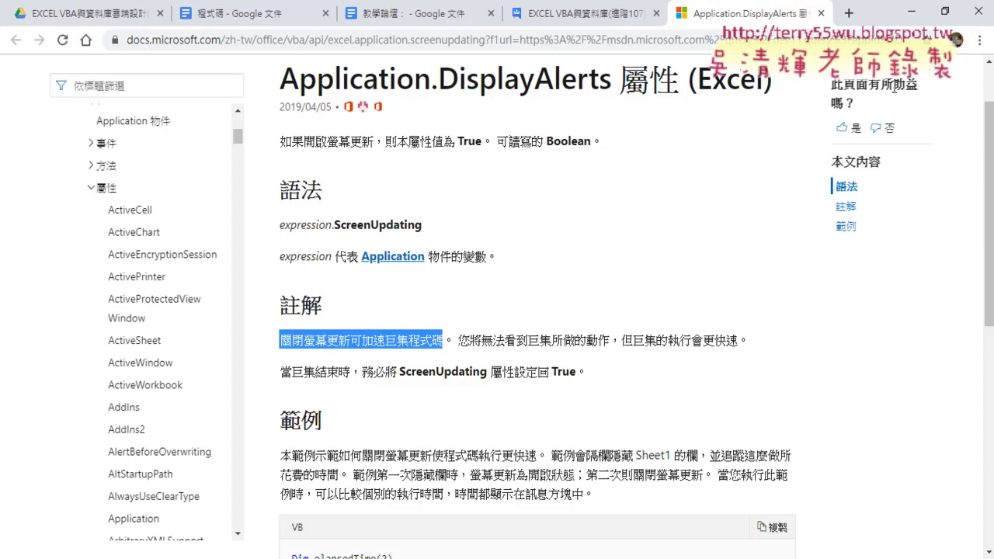
left_click(821, 14)
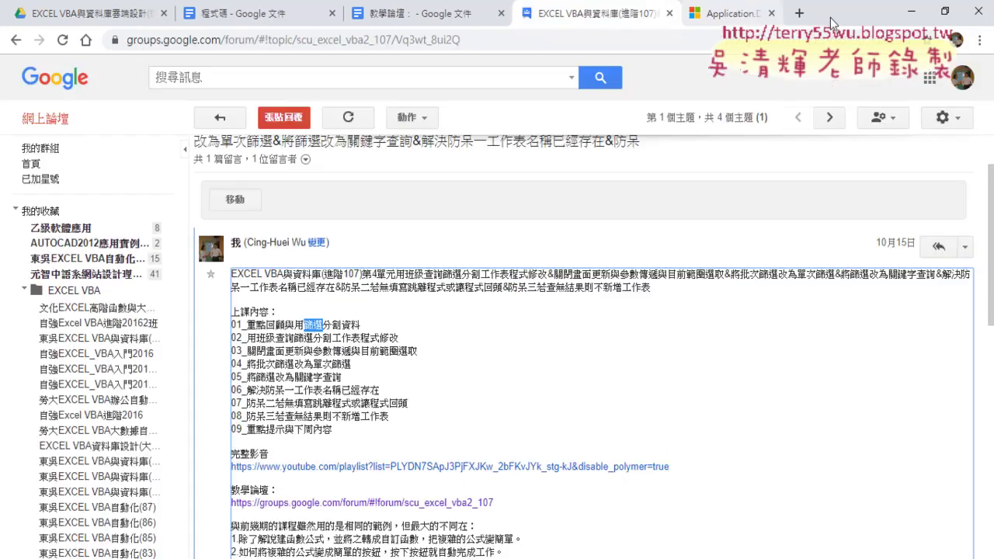
left_click(911, 11)
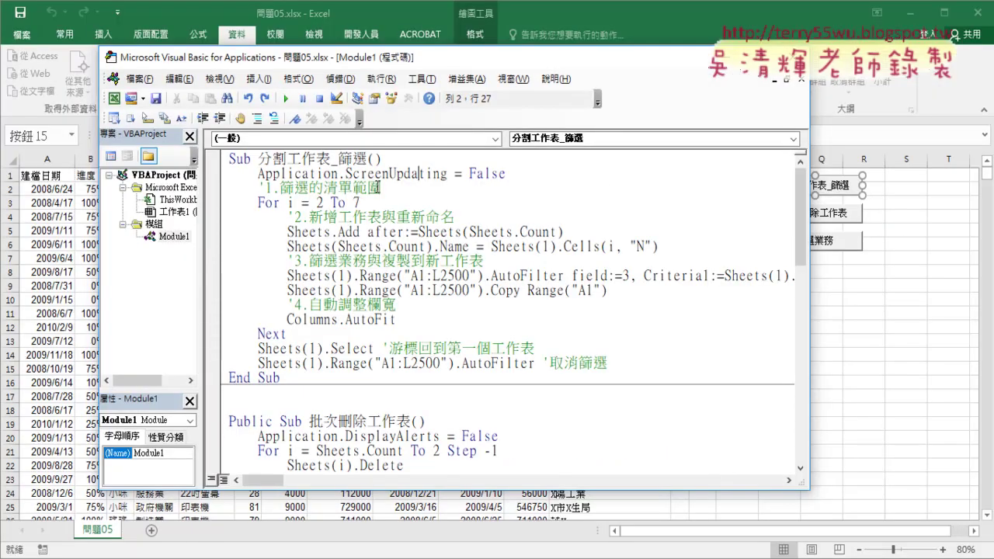
Add Application.ScreenUpdating = True on a new line before End Sub, then return to the worksheet.
left_click(324, 174)
left_click(628, 364)
key("Return")
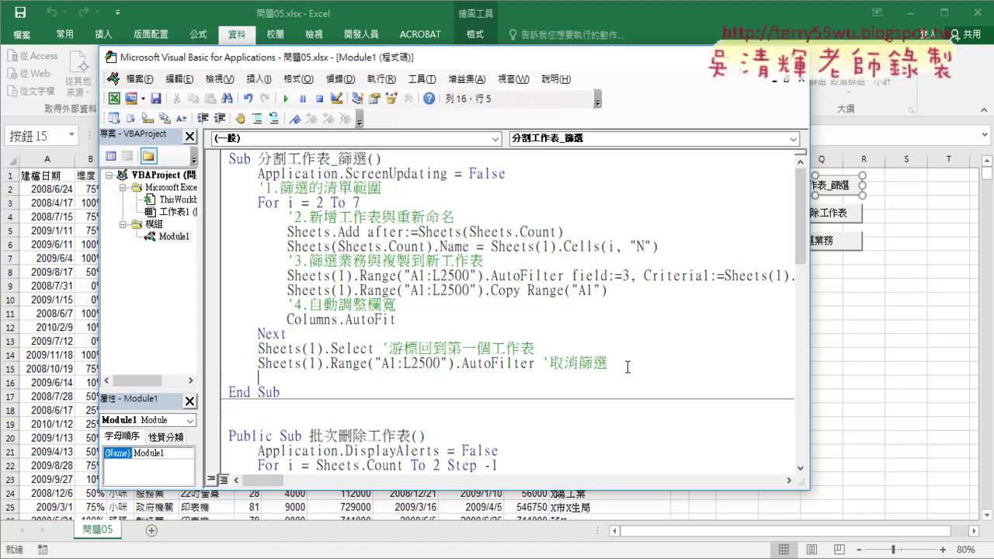
left_click_drag(257, 179, 463, 179)
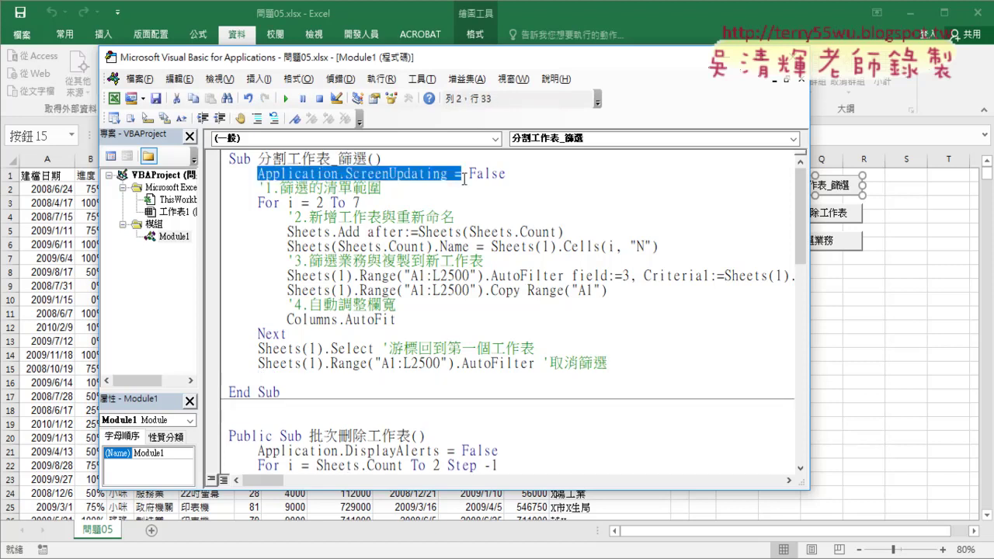
key("shift+Left")
key("ctrl+c")
left_click(393, 380)
key("ctrl+v")
type("=")
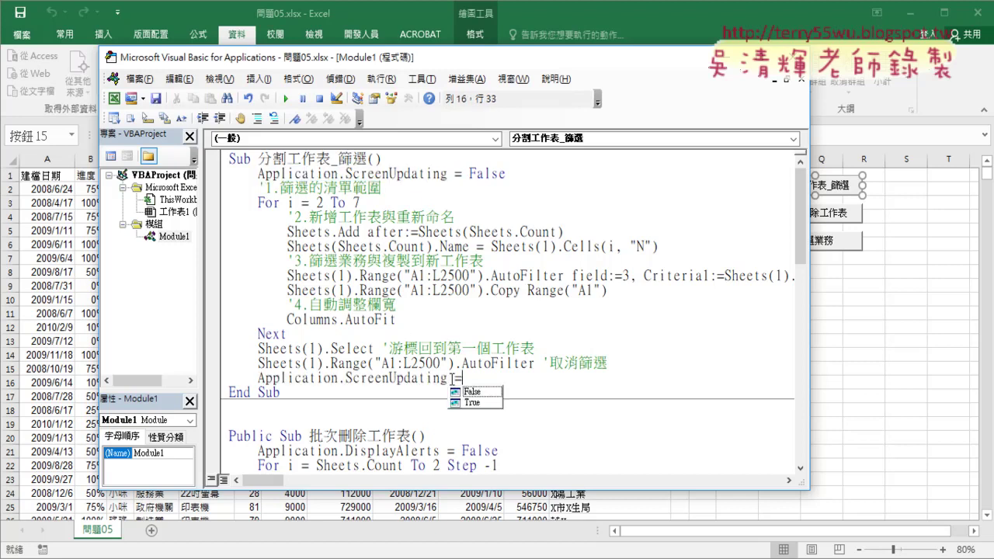
type("T")
key("Tab")
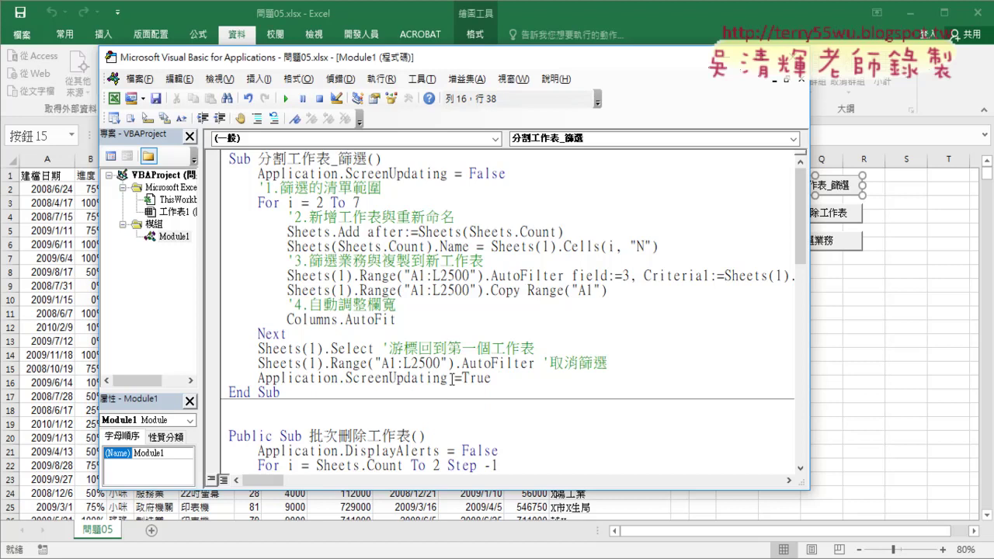
left_click(864, 368)
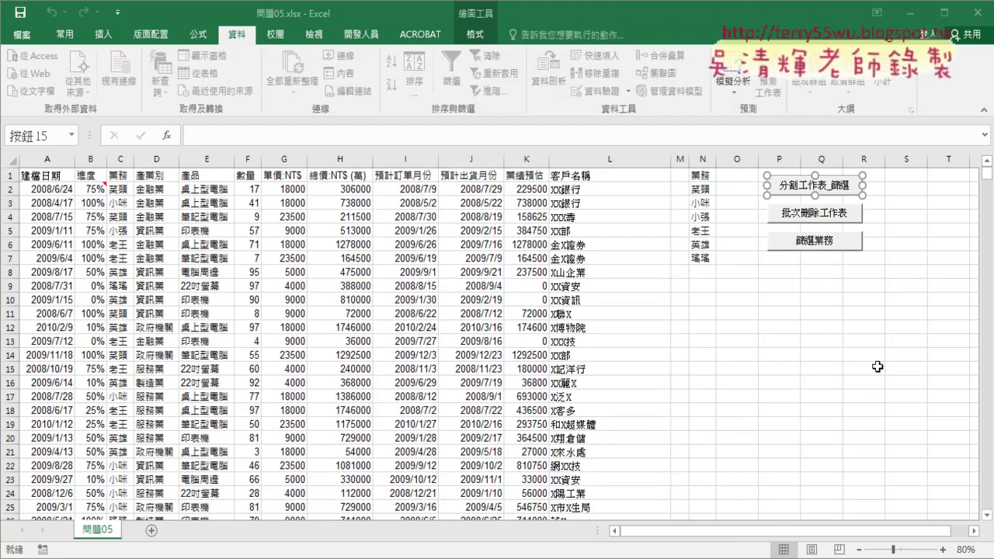
Run 分割工作表_篩選, delete the sheets with 批次刪除工作表, then split again.
left_click(807, 189)
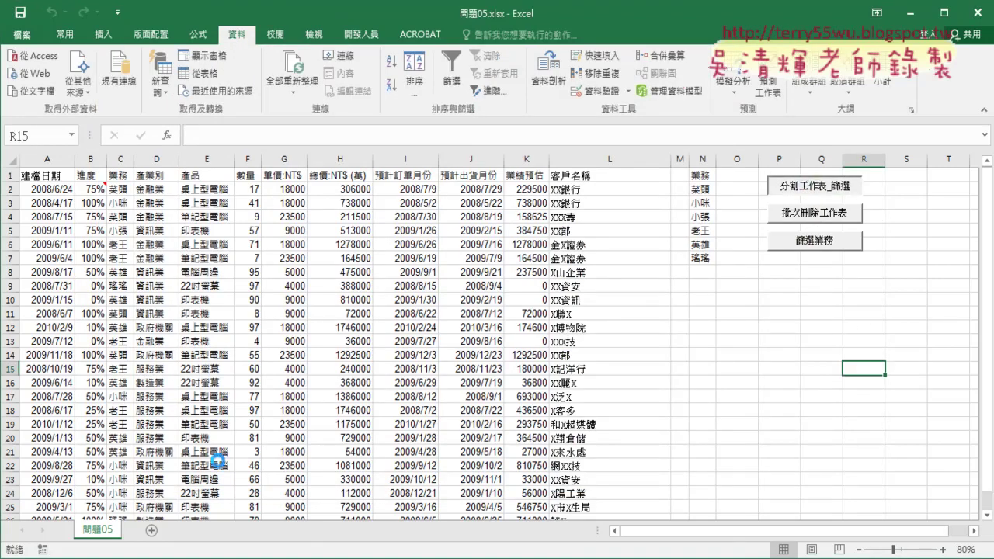
left_click(790, 214)
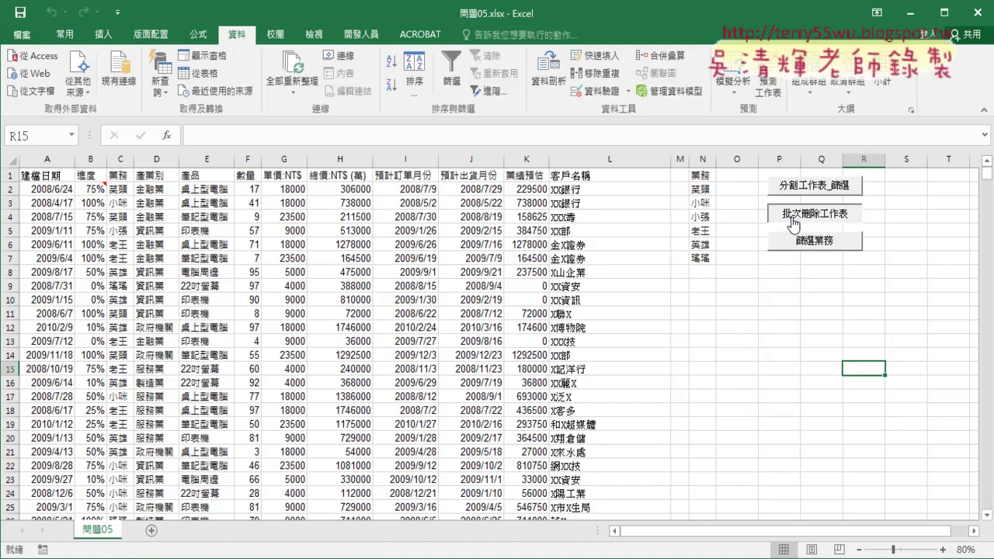
left_click(807, 186)
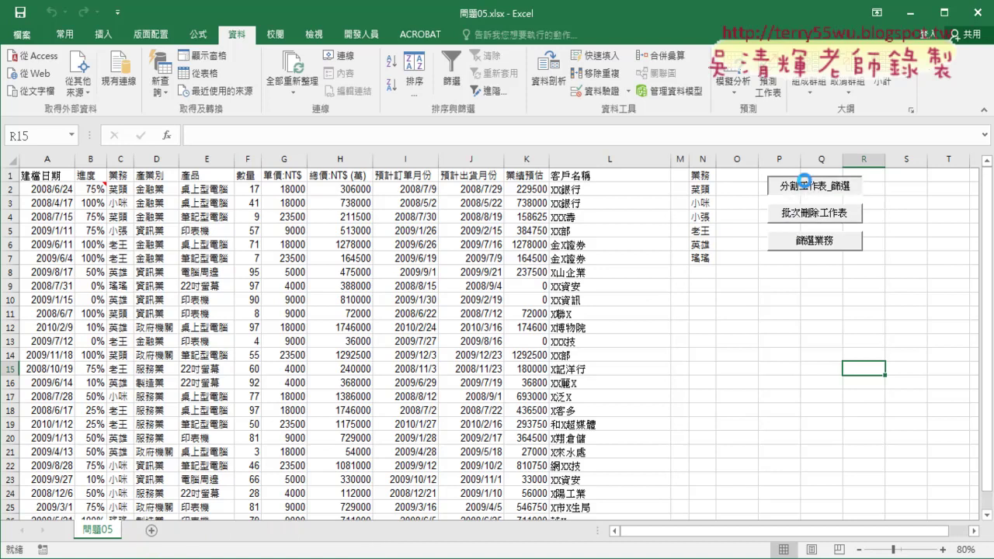